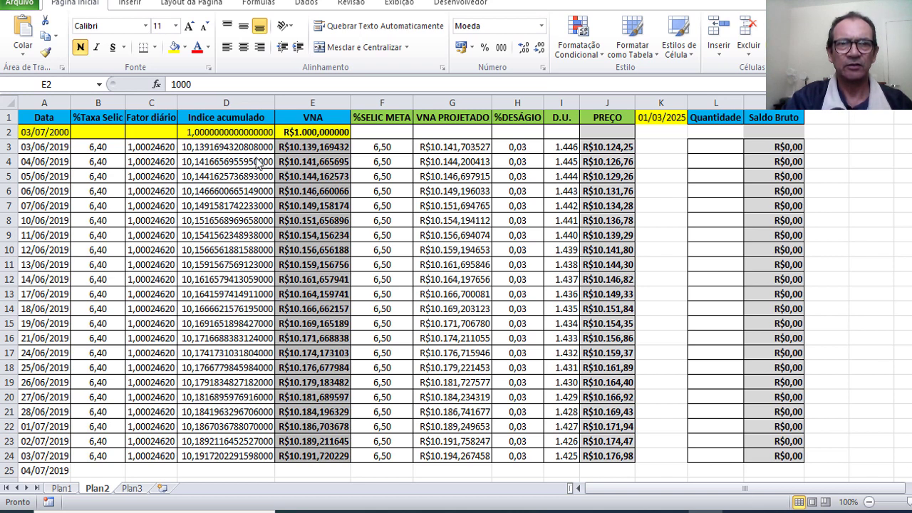
left_click(309, 137)
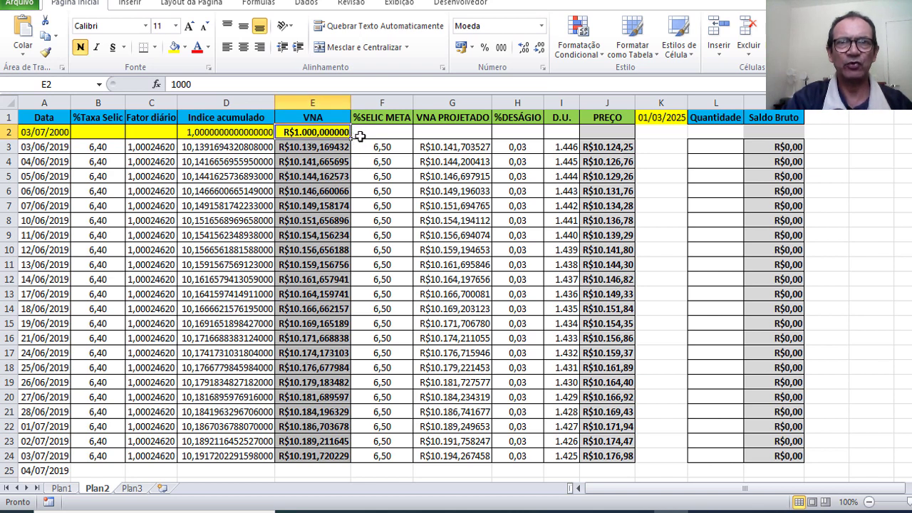
left_click(44, 136)
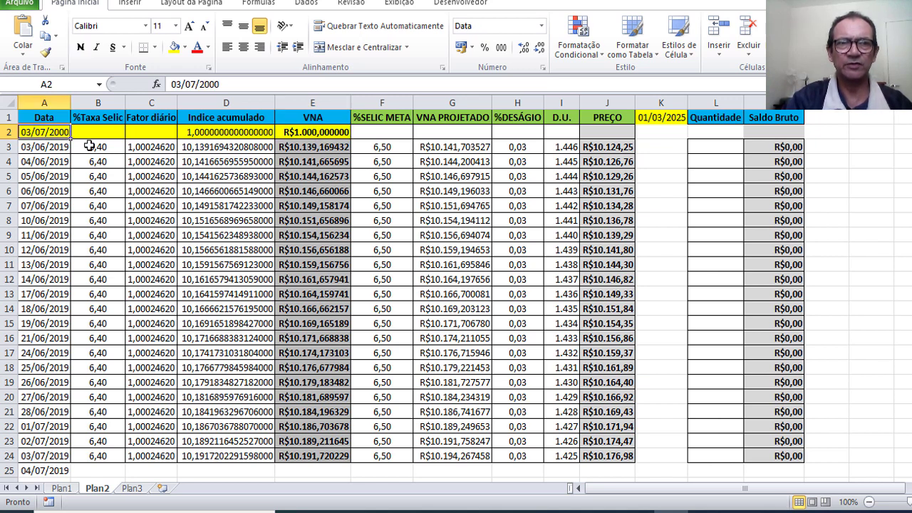
left_click(318, 133)
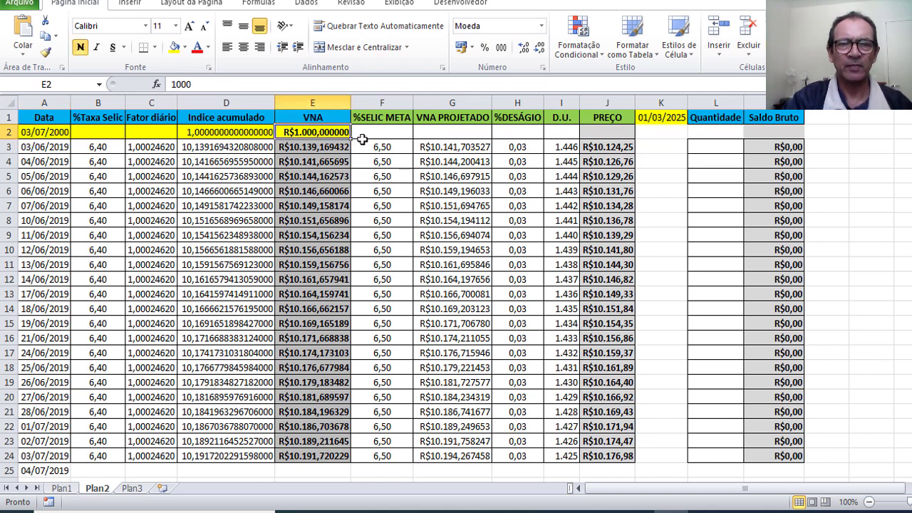
left_click(320, 148)
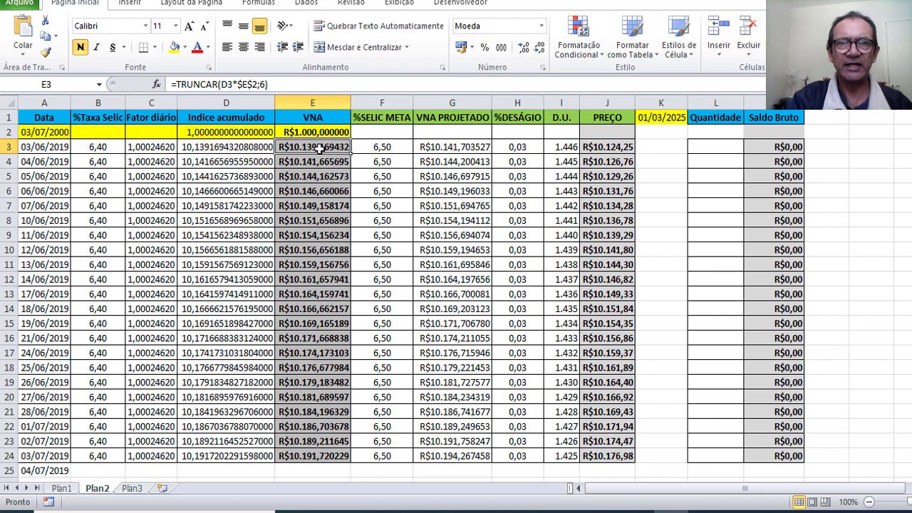
left_click(49, 147)
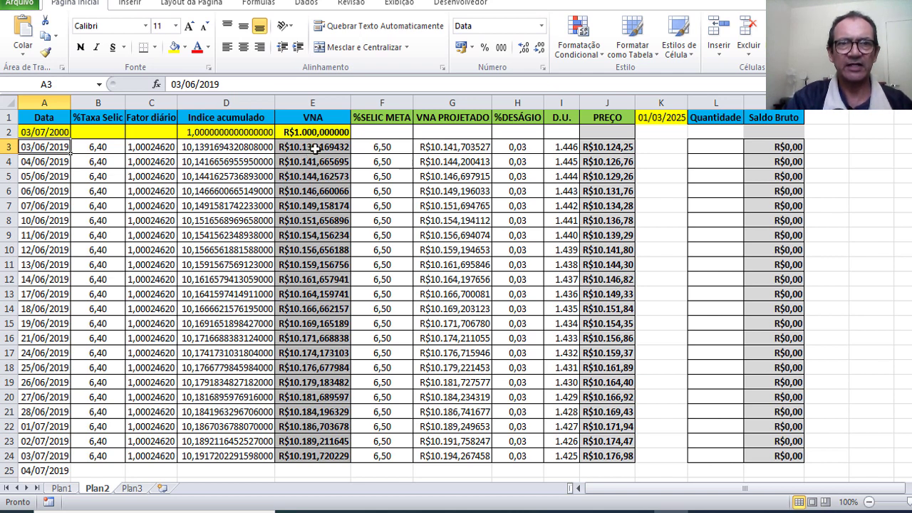
left_click(314, 149)
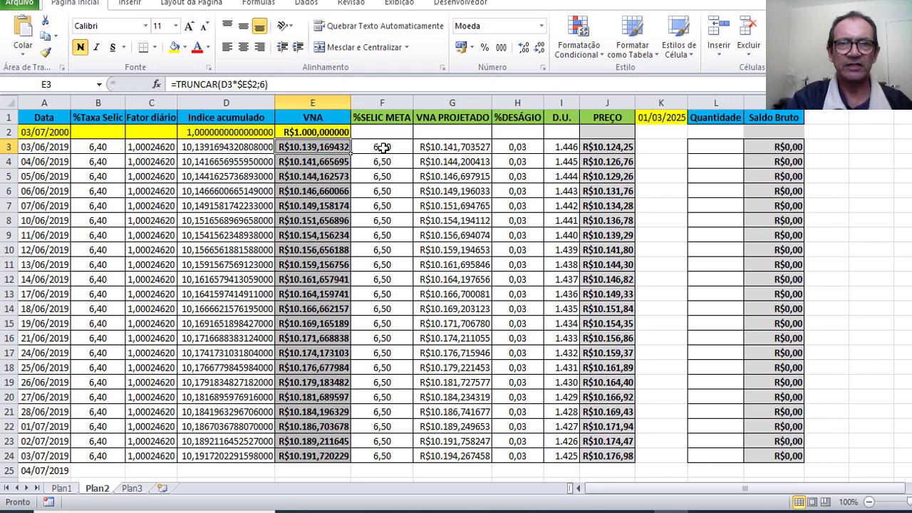
left_click(387, 147)
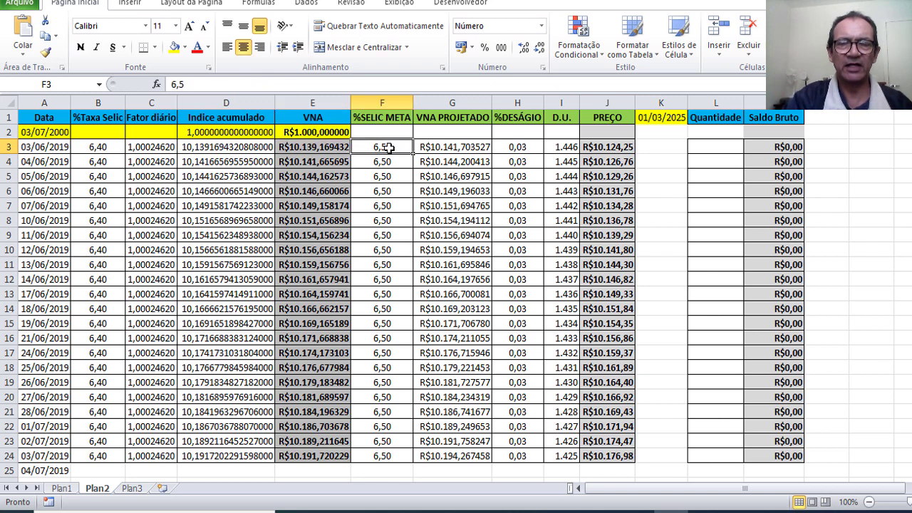
left_click(450, 148)
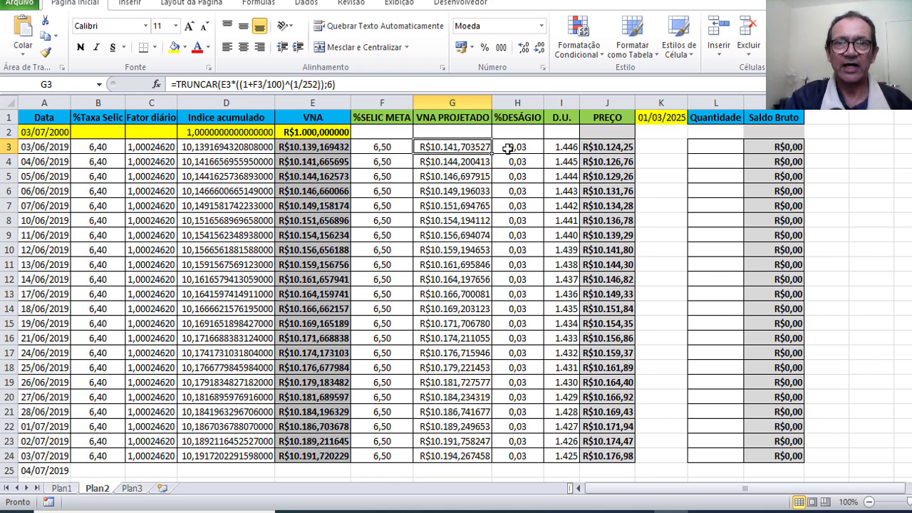
Step: Change the %DESÁGIO in H3 to 0,02 and review the resulting PREÇO formula in J3
left_click(509, 148)
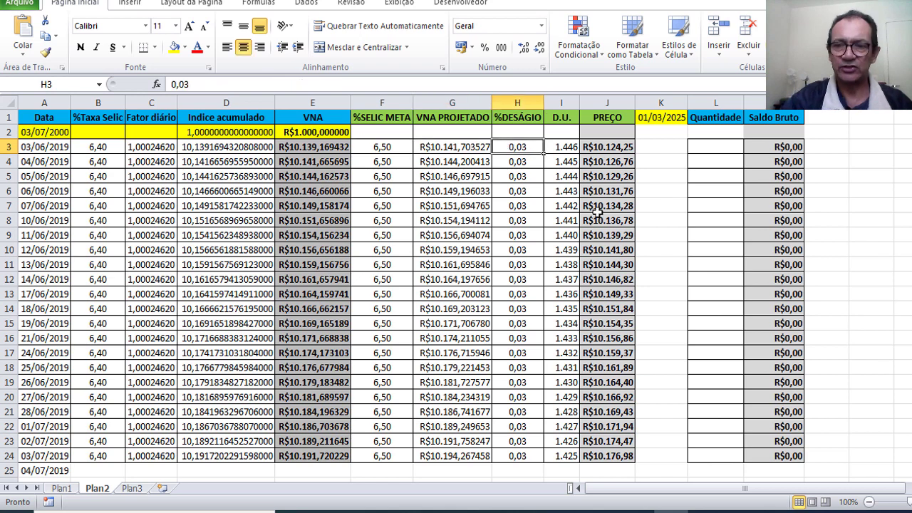
type("0,02")
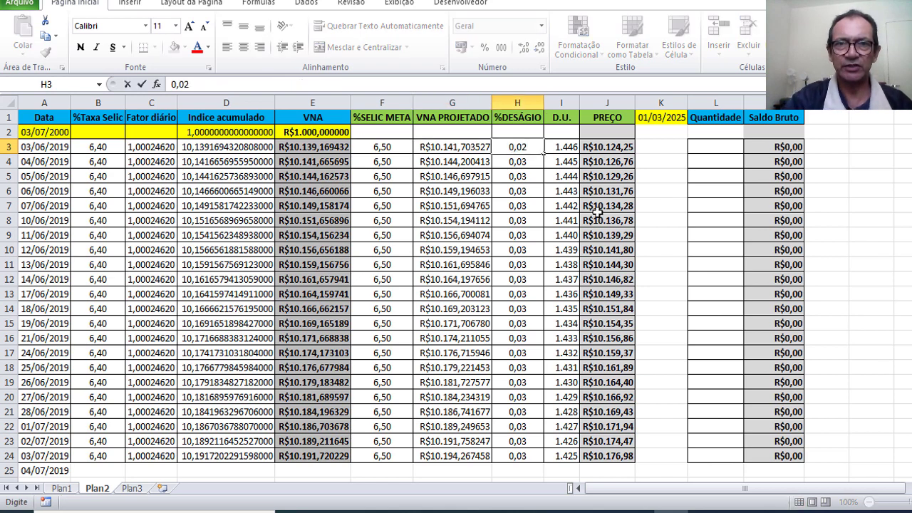
key("Return")
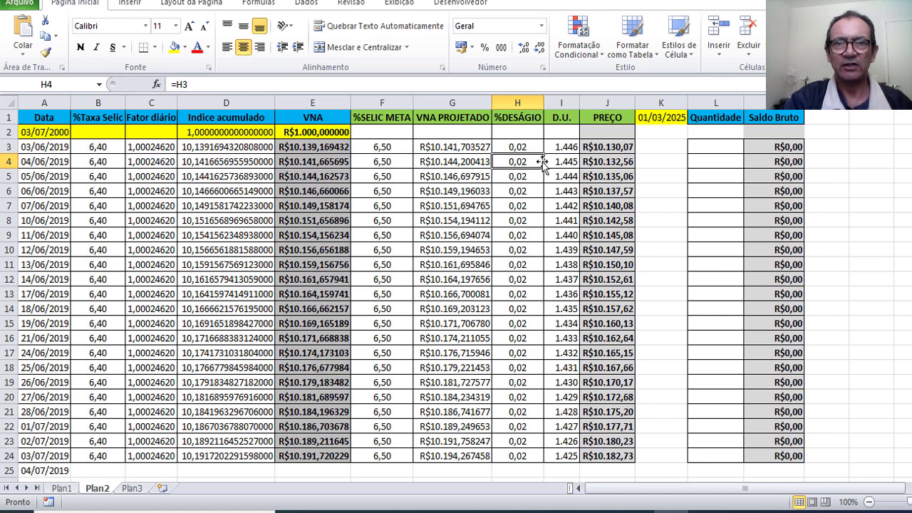
left_click(604, 149)
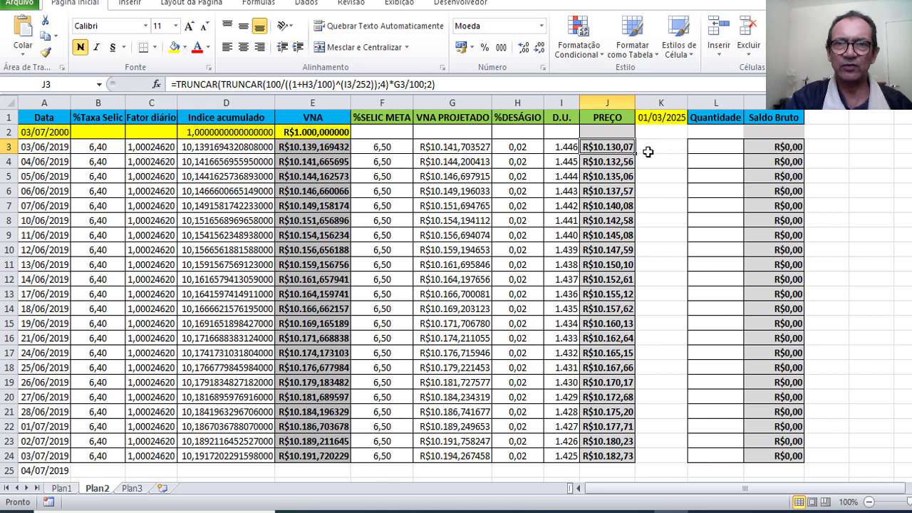
Step: Enter 0,01 as the Quantidade in L3
key("Right")
key("Right")
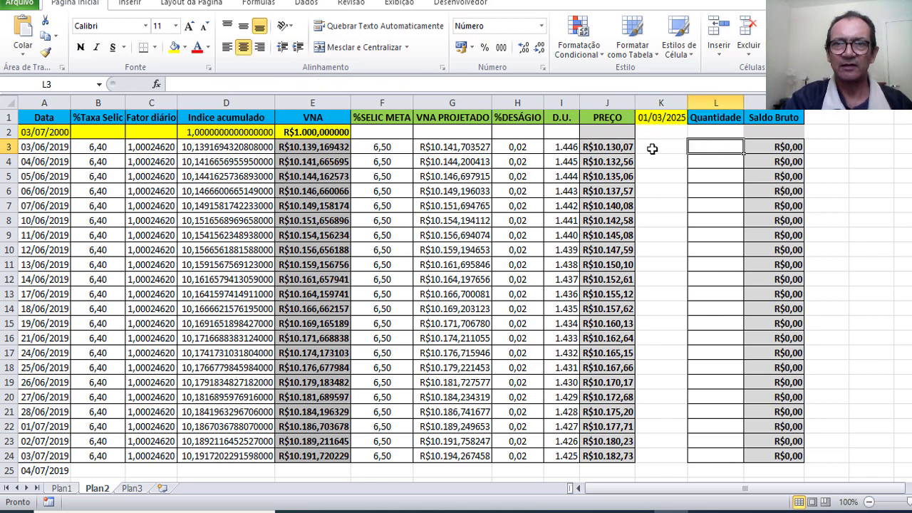
type("0")
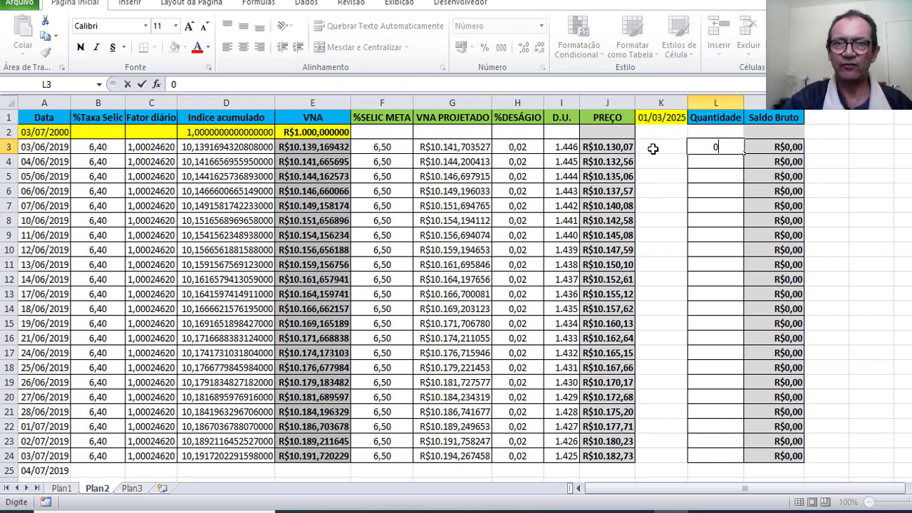
type(",01")
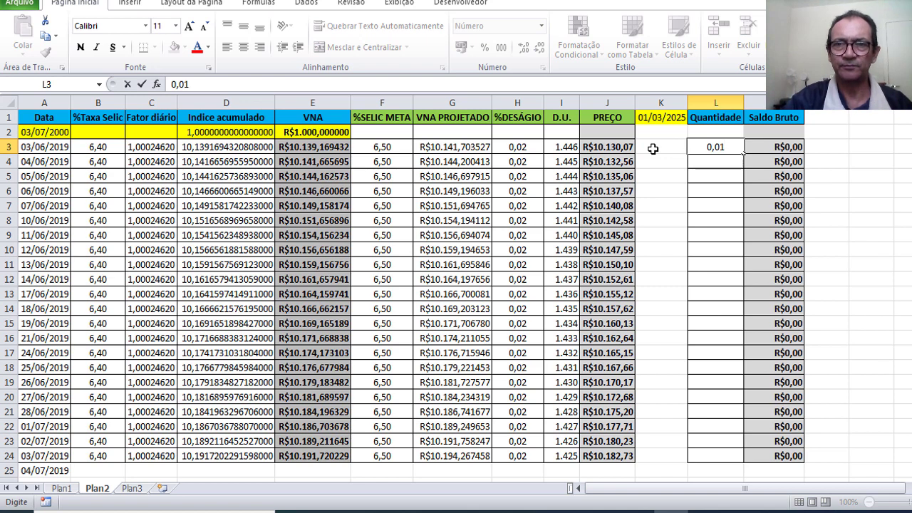
key("Return")
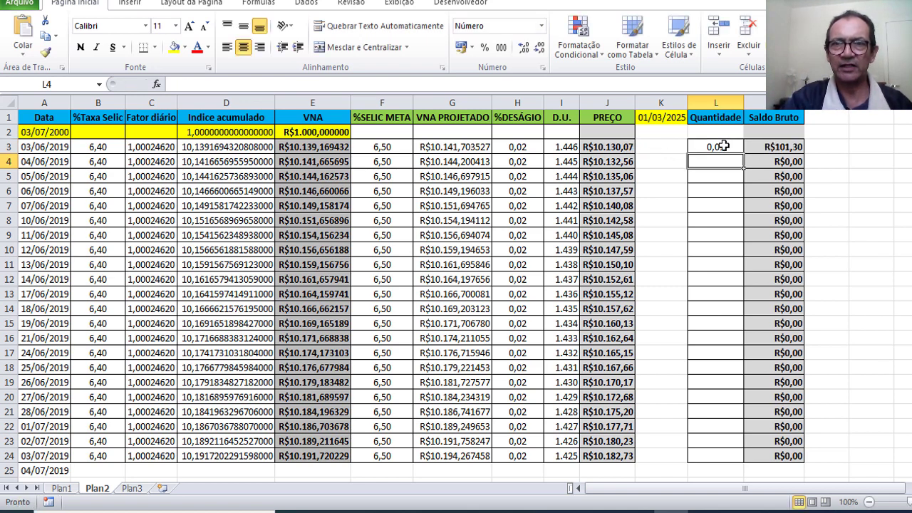
Step: Review the M3 Saldo Bruto formula (R$101,30) and the PREÇO and %DESÁGIO columns
left_click(770, 146)
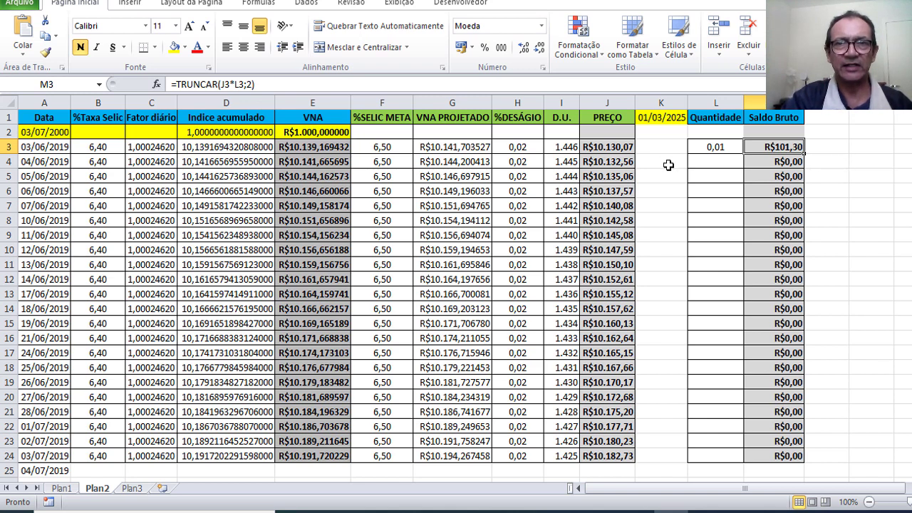
left_click(620, 102)
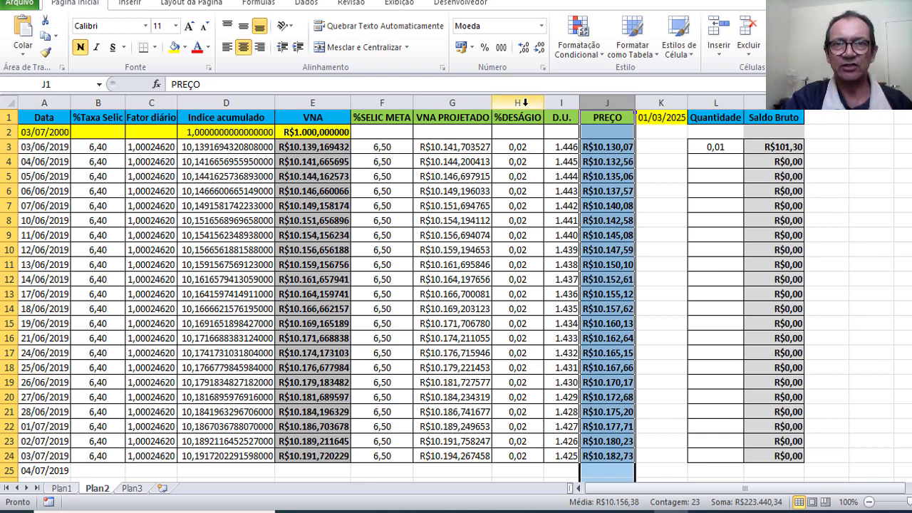
left_click(524, 103)
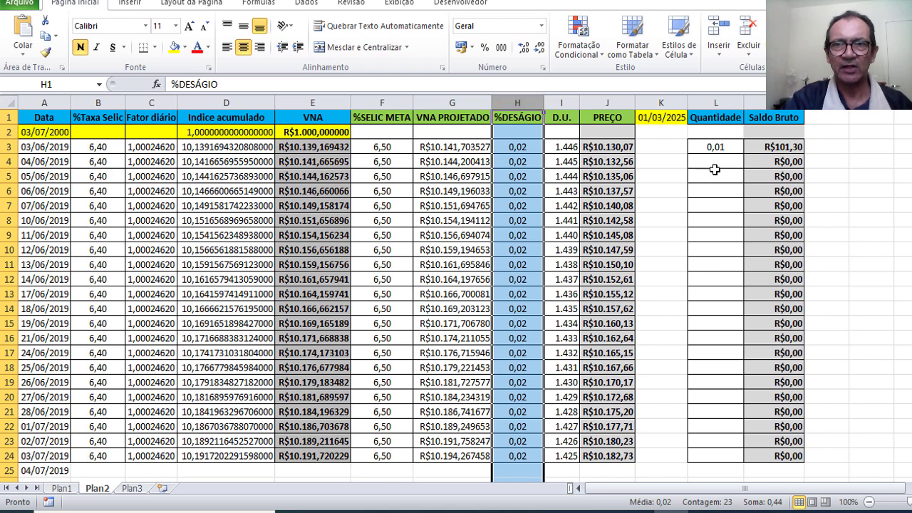
left_click(770, 147)
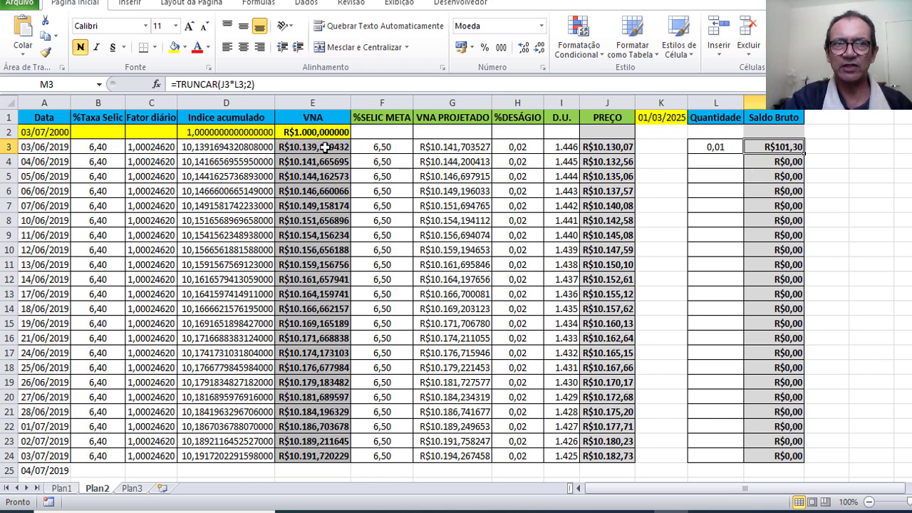
Step: Copy the R$101,30 balance and paste it as a value into O3 in Contábil format
left_click(45, 38)
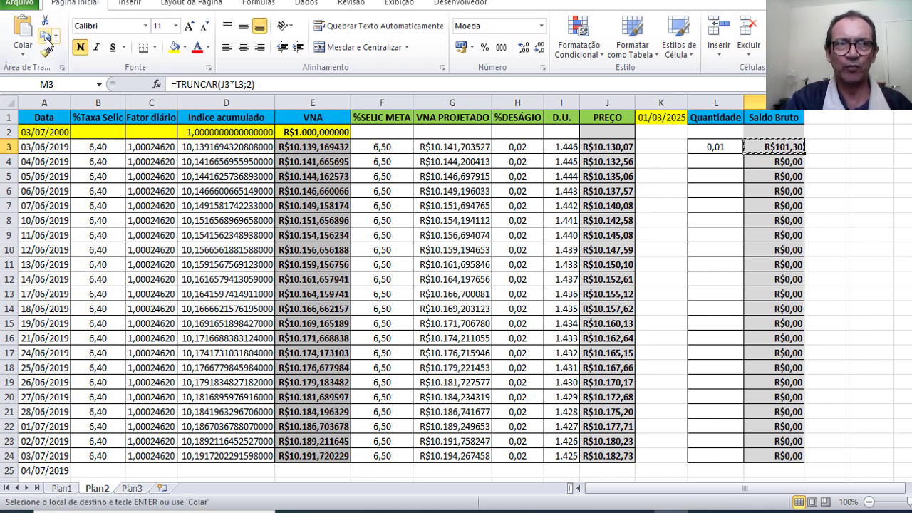
left_click(865, 148)
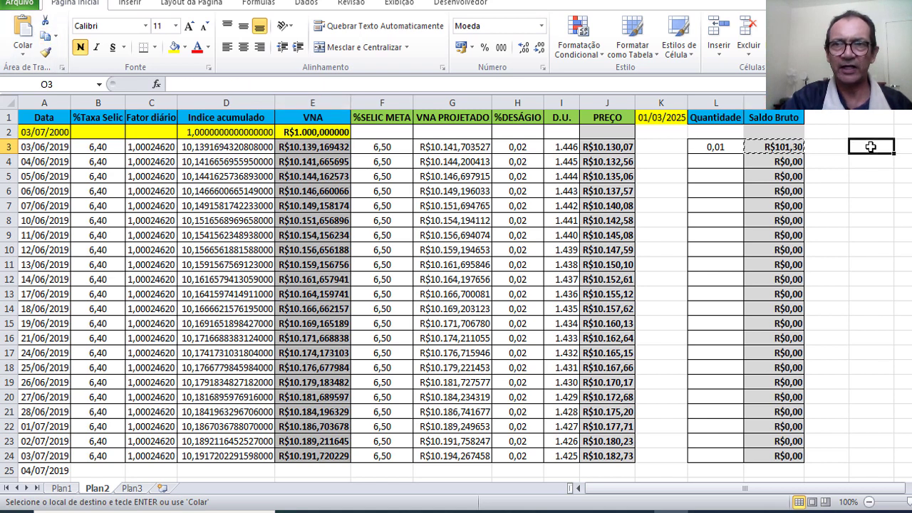
left_click(23, 50)
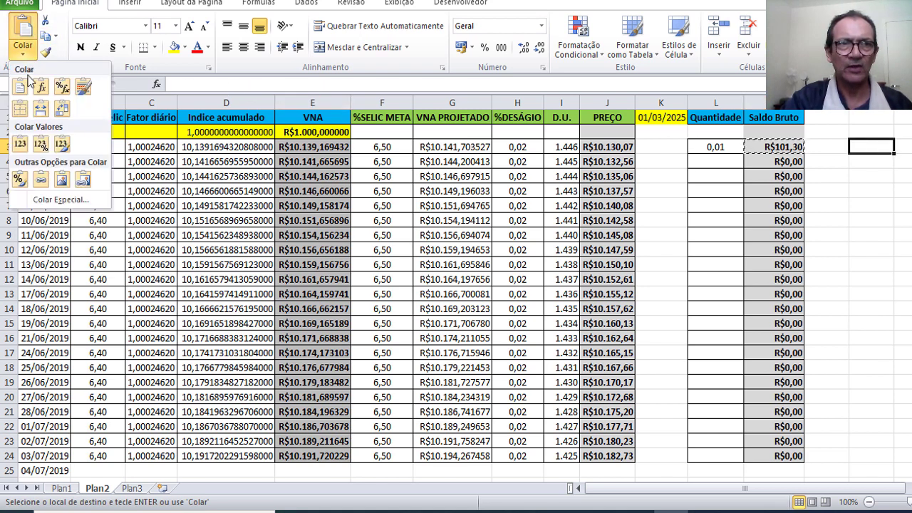
left_click(23, 144)
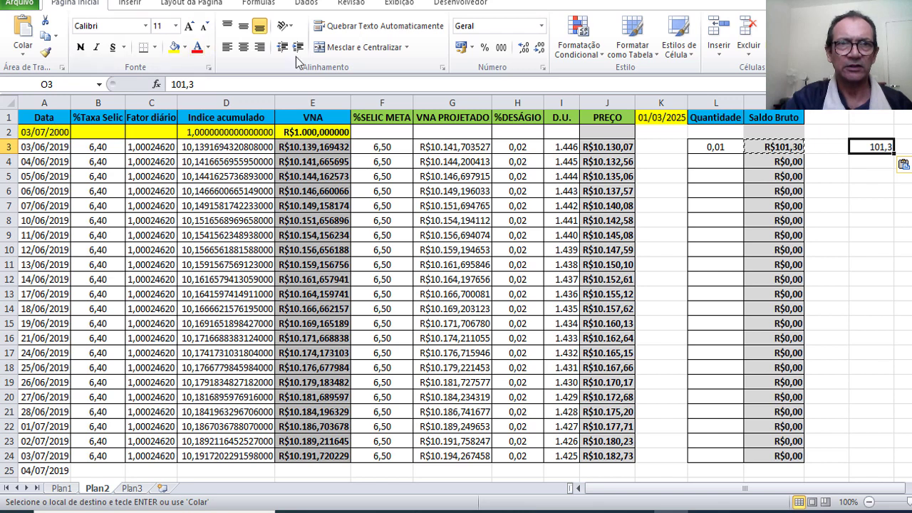
left_click(460, 49)
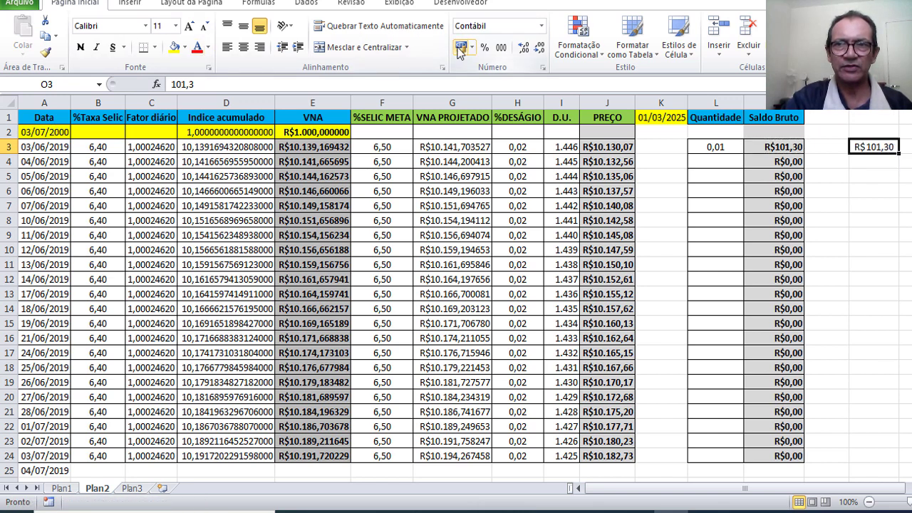
Step: Clear the 0,01 quantity from L3 and return to the discount cell H3
left_click(710, 146)
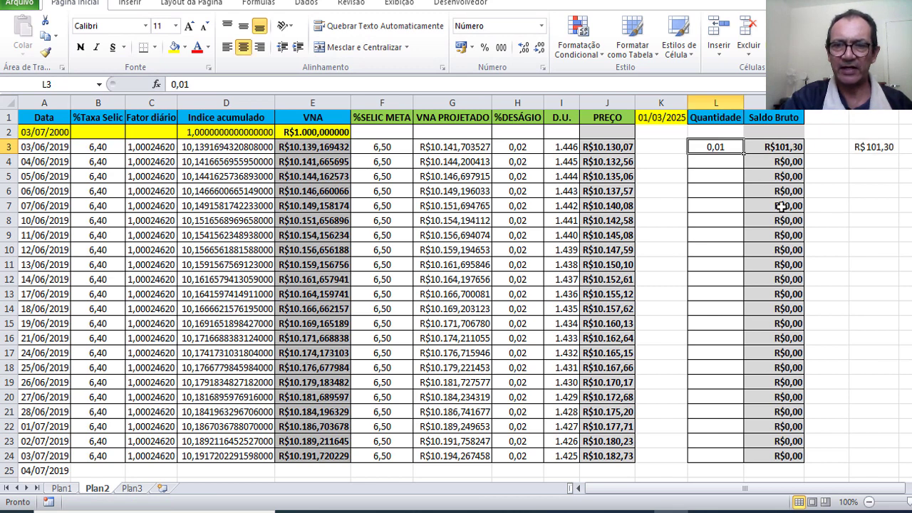
key("Delete")
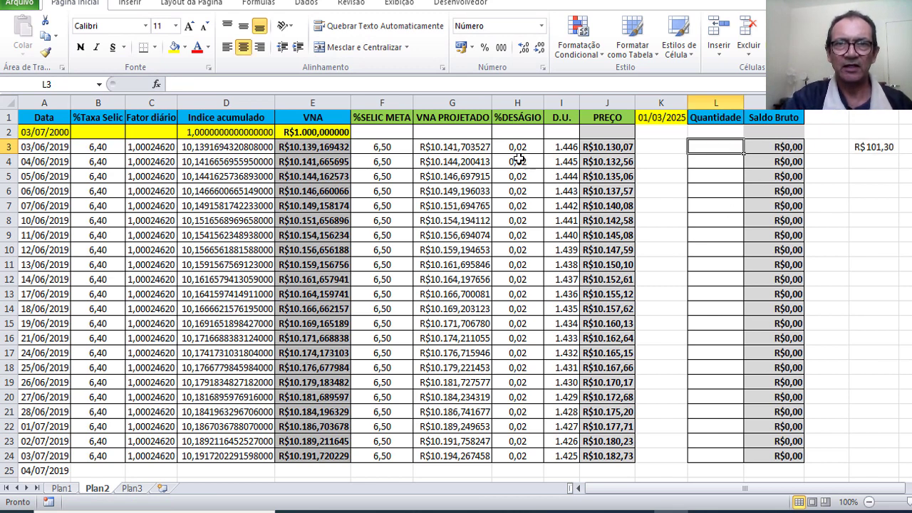
left_click(518, 148)
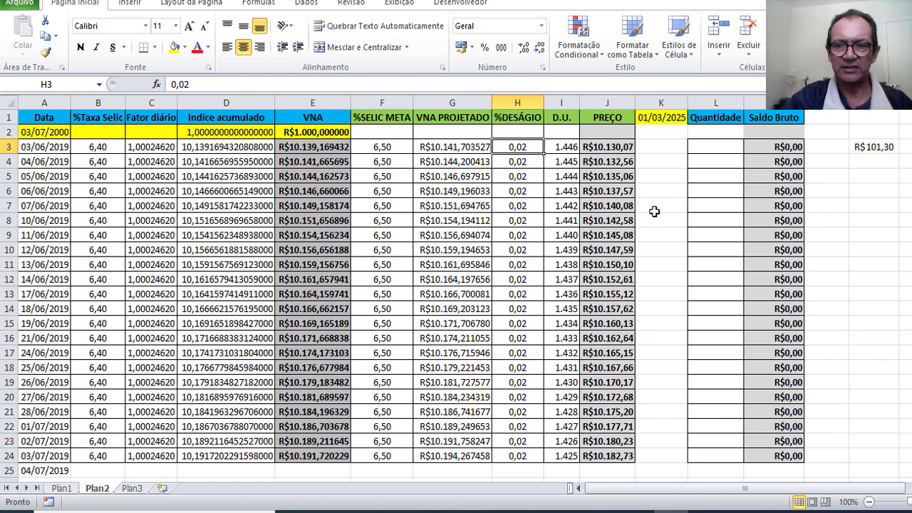
Step: Enter 0,03 as the discount in H3, then check O3 and the 03/07/2019 row
type("0,0")
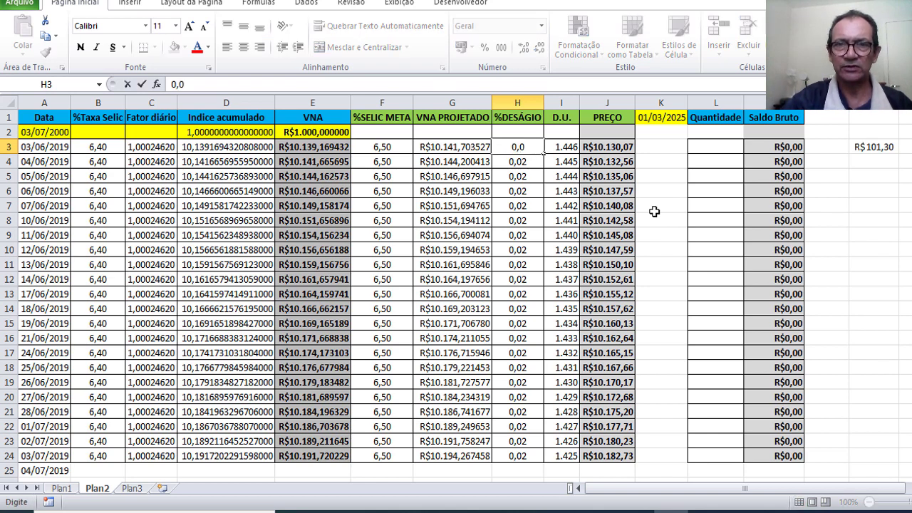
type("3")
key("Return")
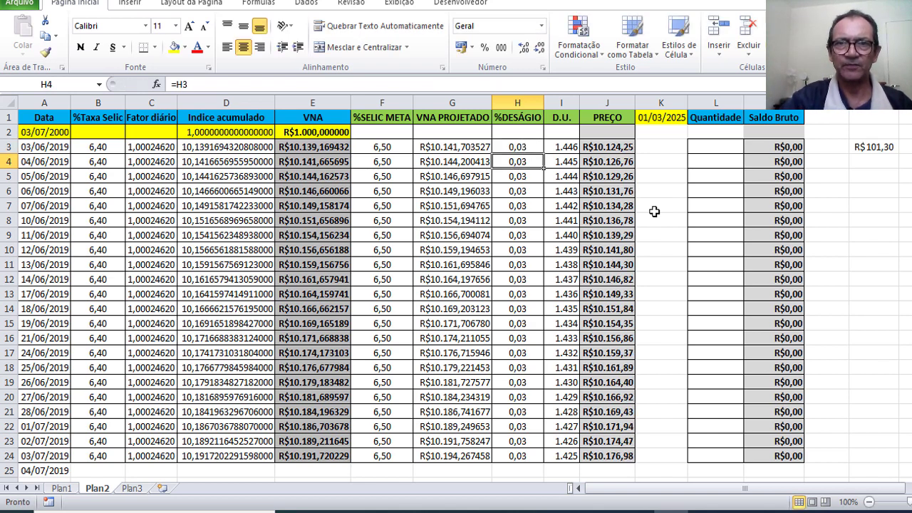
left_click(883, 148)
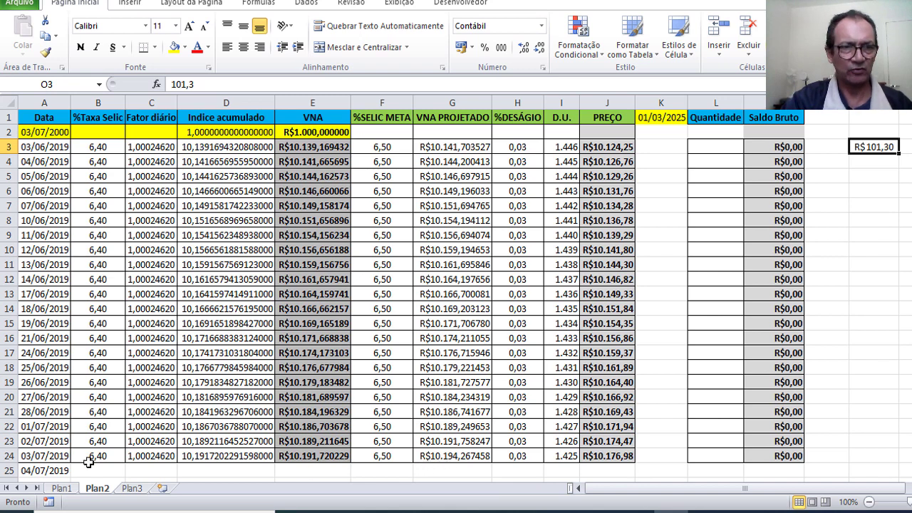
left_click(8, 456)
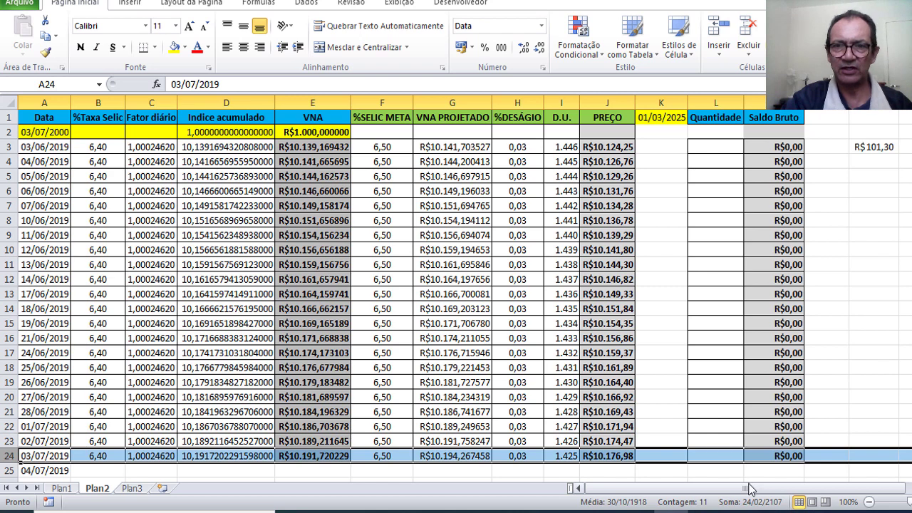
Step: Enter a 0,01 quantity in L24, giving a 03/07/2019 Saldo Bruto of R$101,76
left_click(717, 457)
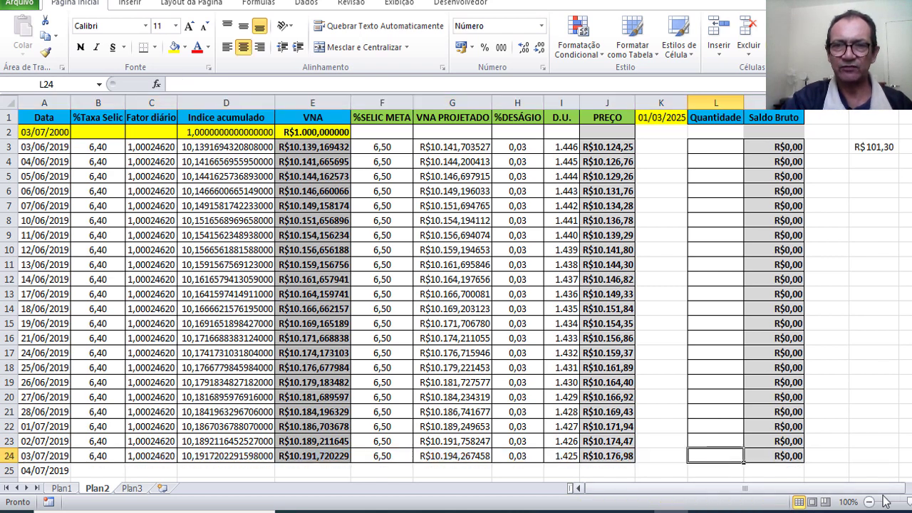
type("0")
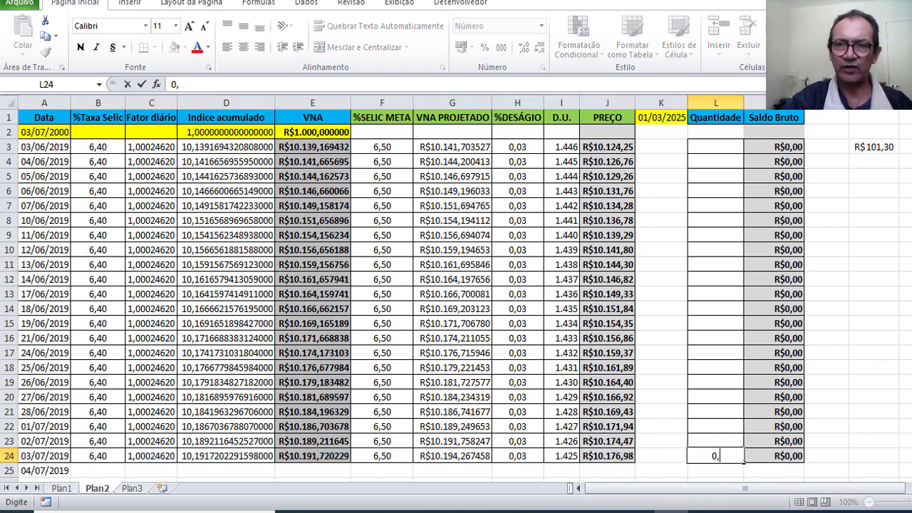
type(",01")
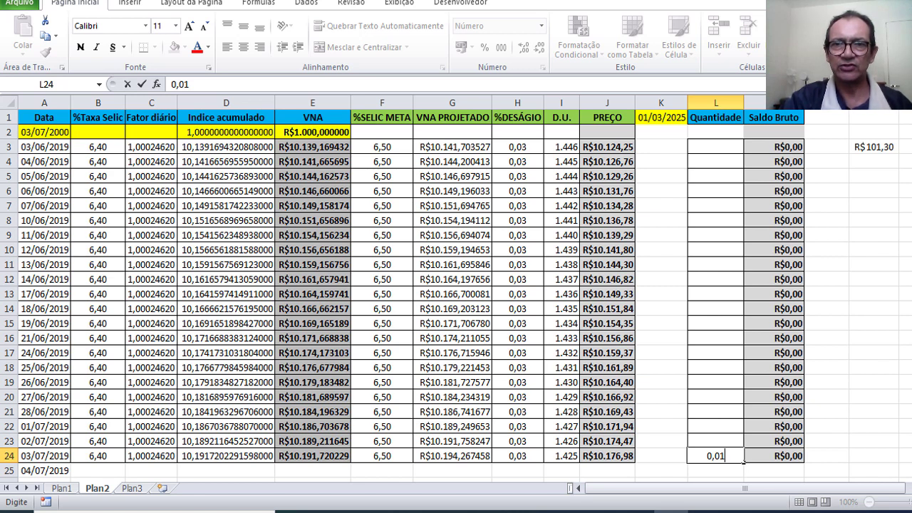
key("Return")
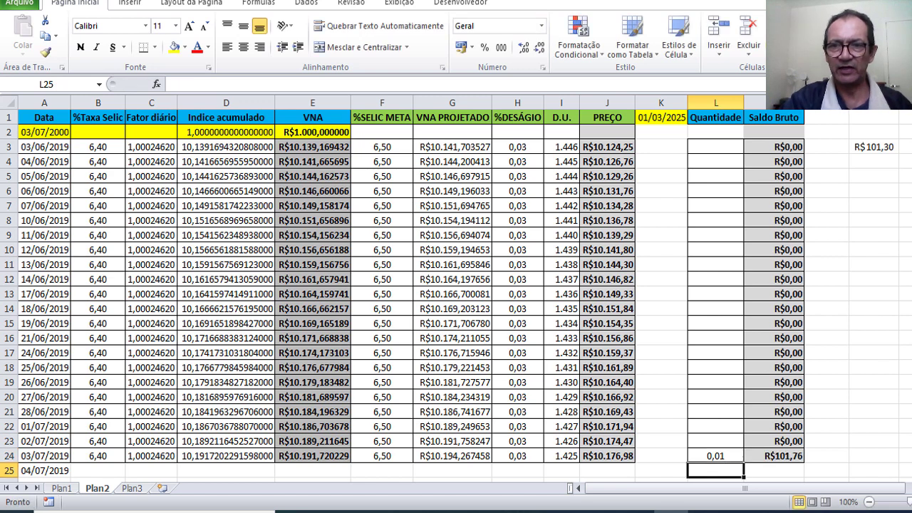
left_click(769, 456)
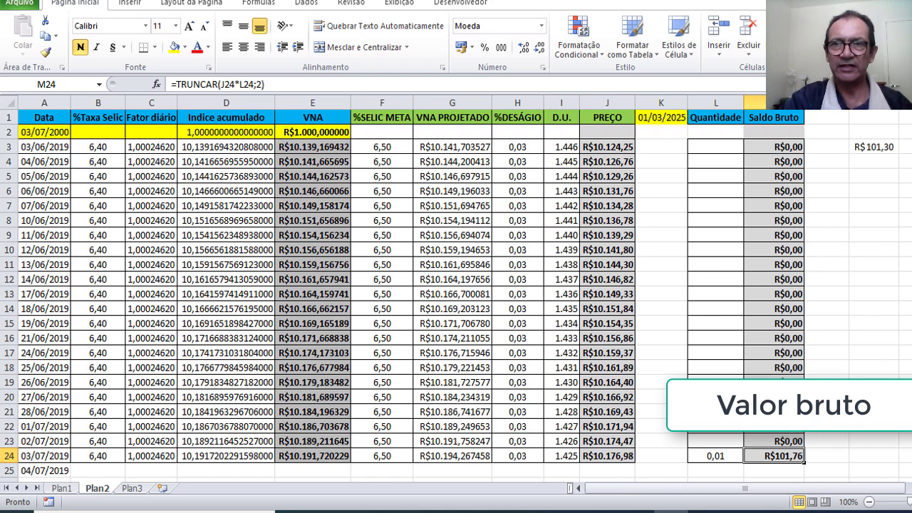
Step: Copy M24's R$101,76 and paste it as a value into O24 in Contábil format
left_click(46, 43)
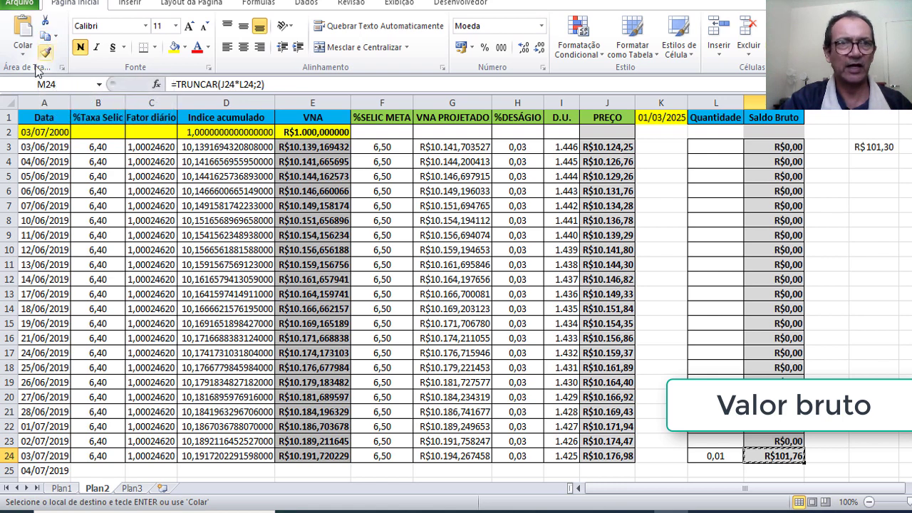
left_click(875, 456)
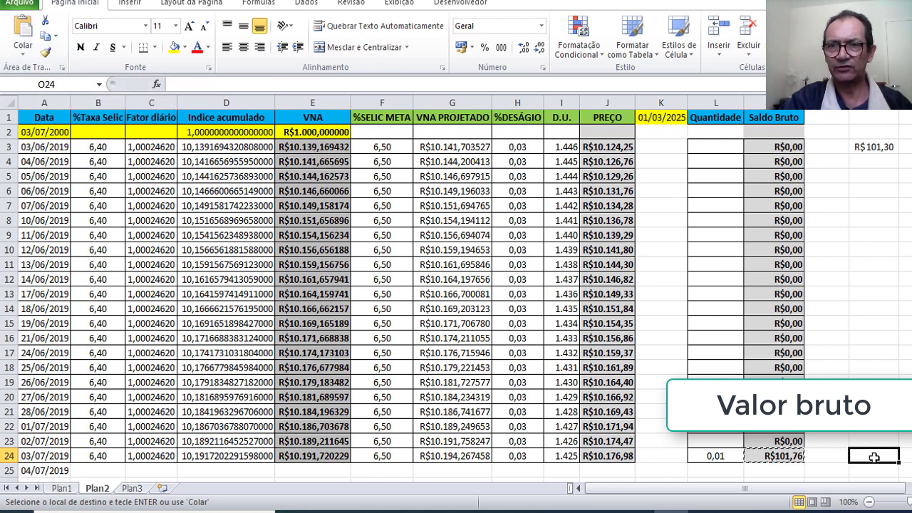
left_click(25, 60)
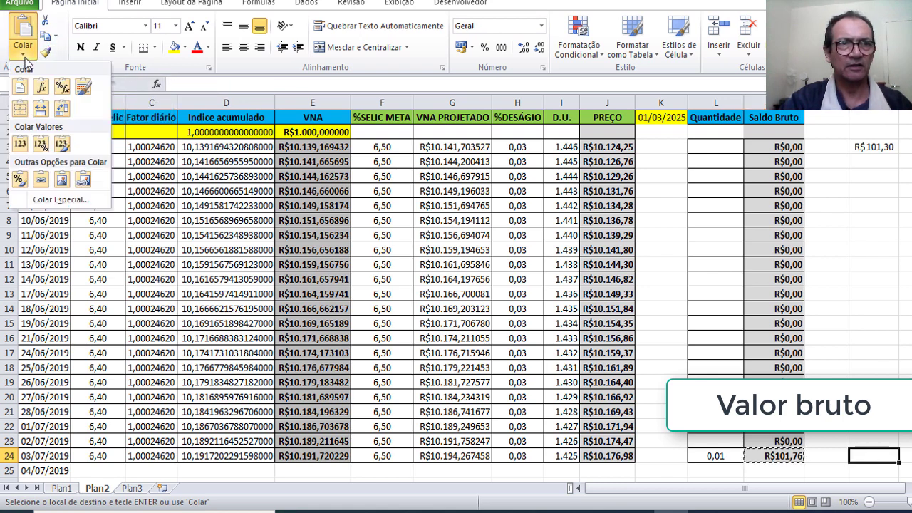
left_click(21, 147)
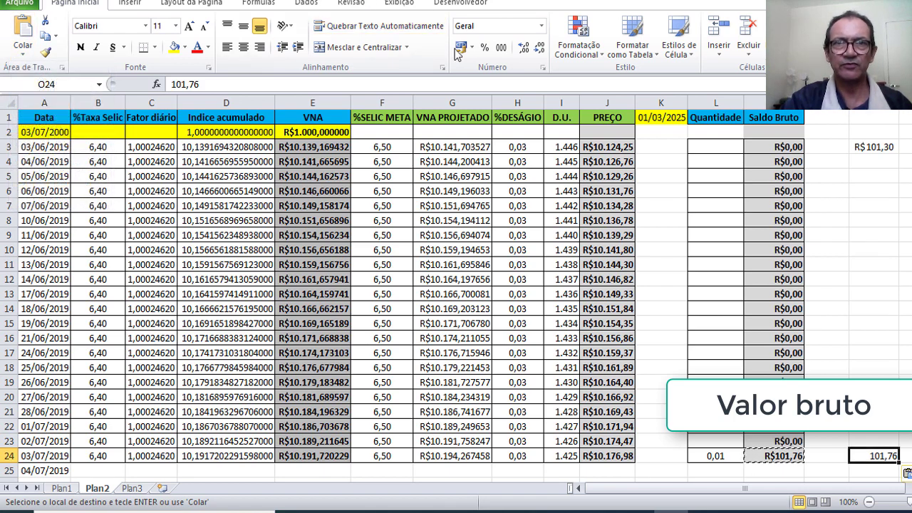
left_click(461, 48)
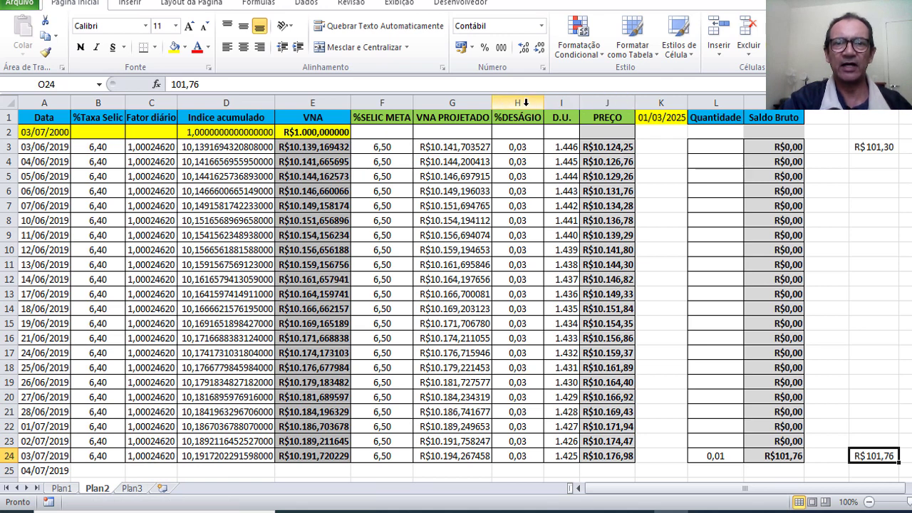
left_click(526, 102)
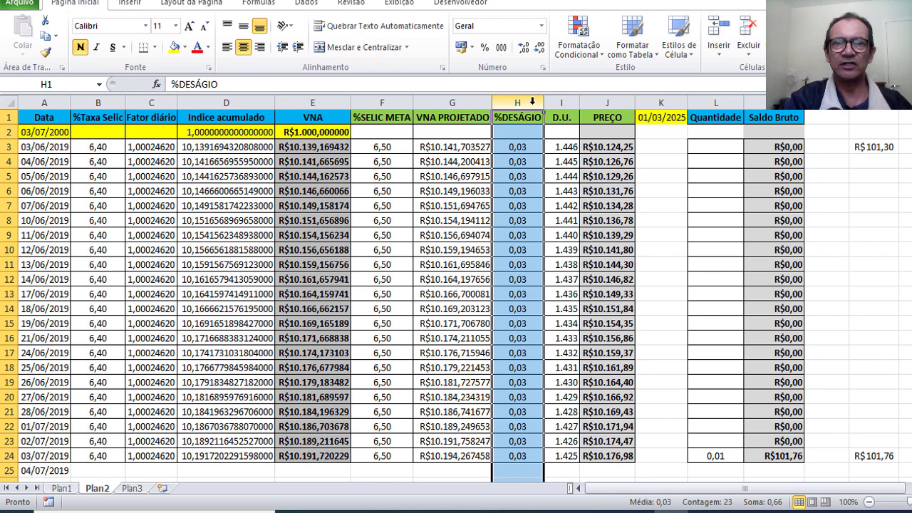
left_click(519, 147)
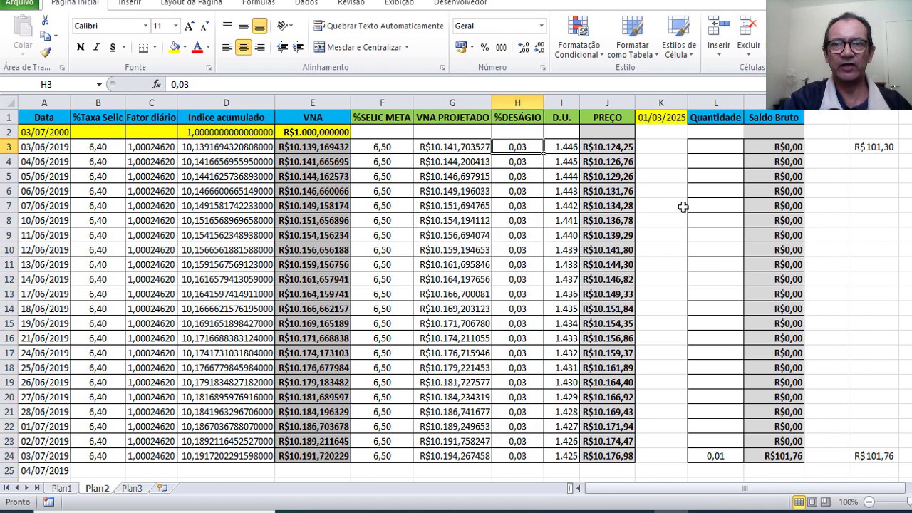